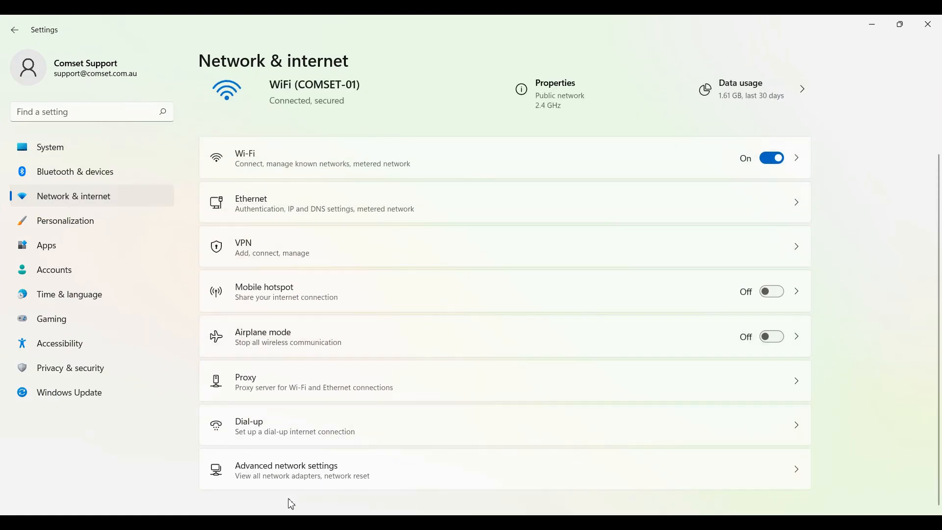
Open the additional properties of the Ethernet adapter in the advanced network settings and copy its physical (MAC) address.
{"action": "left_click", "coordinate": [273, 483]}
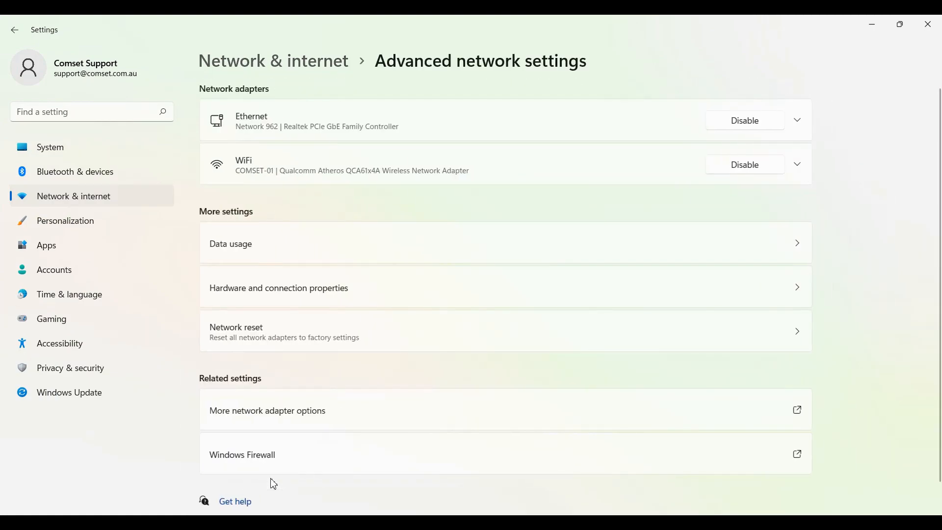
{"action": "left_click", "coordinate": [555, 116]}
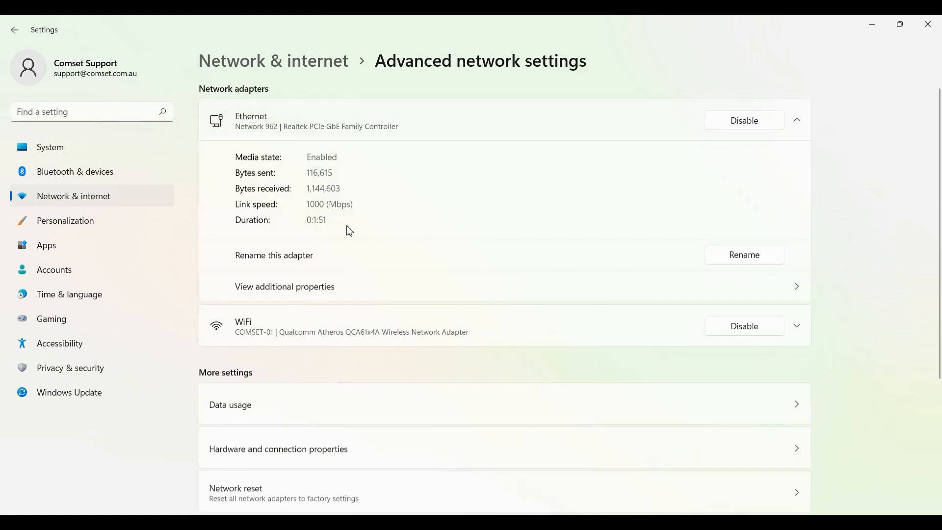
{"action": "left_click", "coordinate": [324, 296]}
{"action": "left_click_drag", "start_coordinate": [369, 327], "coordinate": [446, 323]}
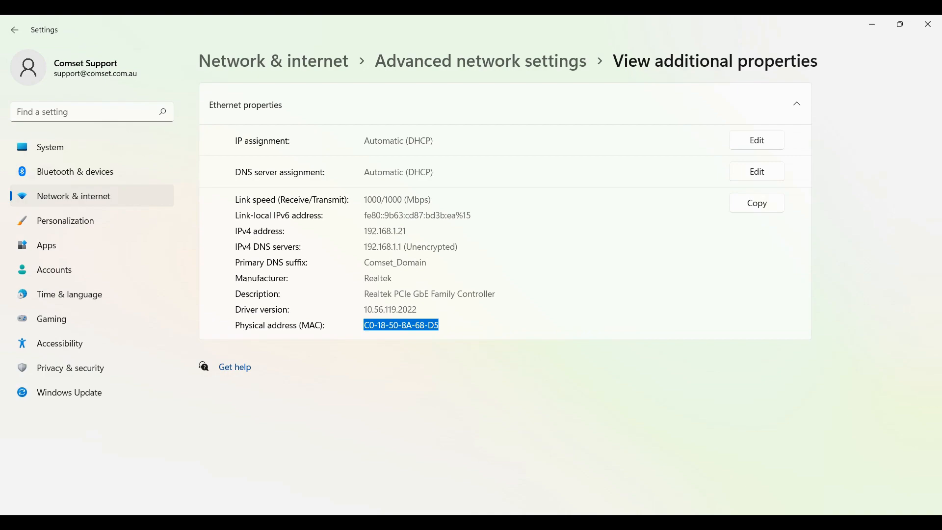
Switch to the router's web interface in Firefox and set the SIM 1 APN to telstra.extranet in the cellular settings.
{"action": "left_click", "coordinate": [489, 521]}
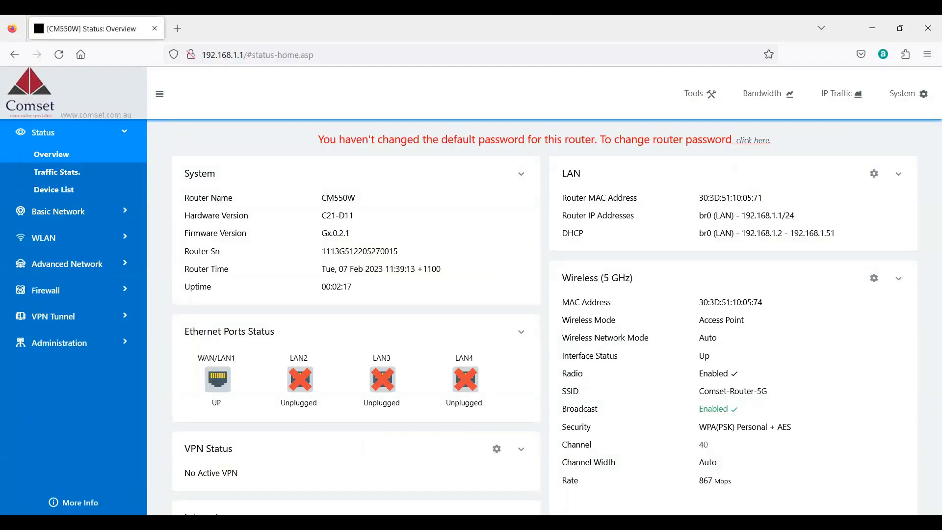
{"action": "left_click", "coordinate": [107, 217]}
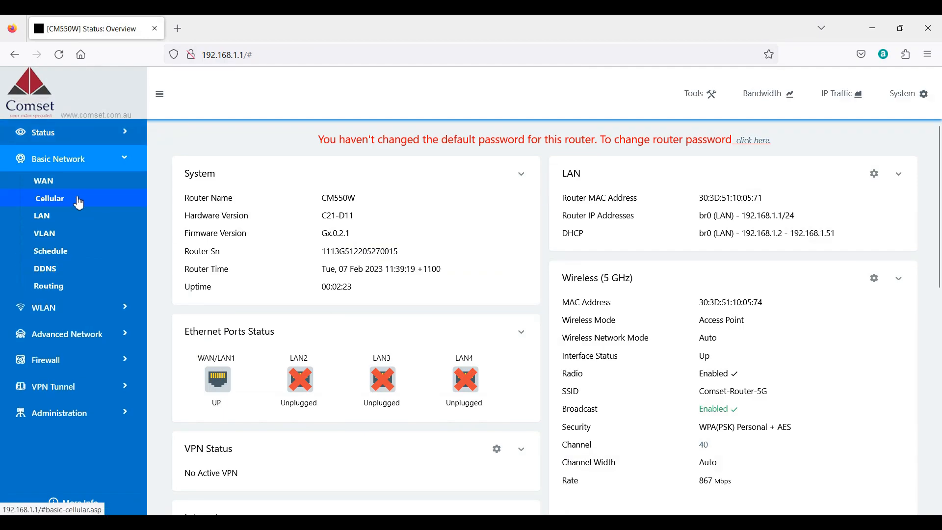
{"action": "left_click", "coordinate": [79, 201]}
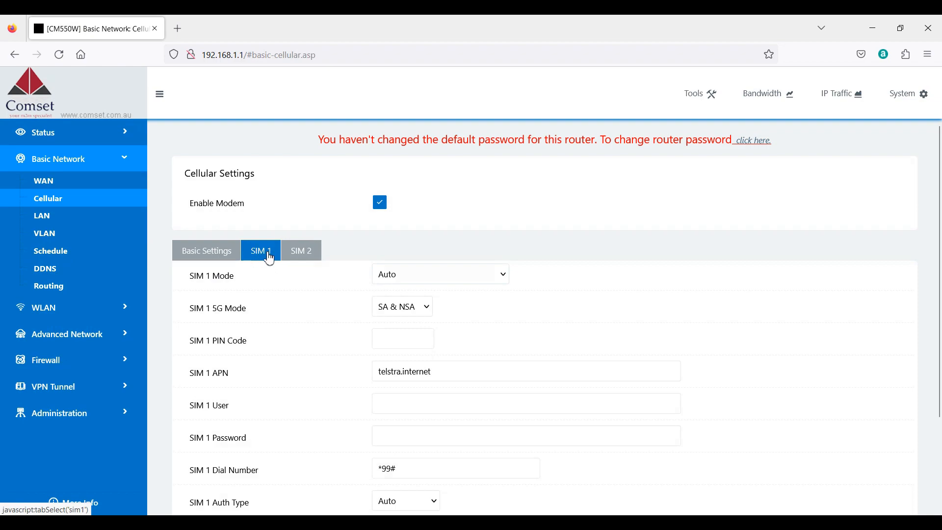
{"action": "left_click_drag", "start_coordinate": [440, 372], "coordinate": [401, 371]}
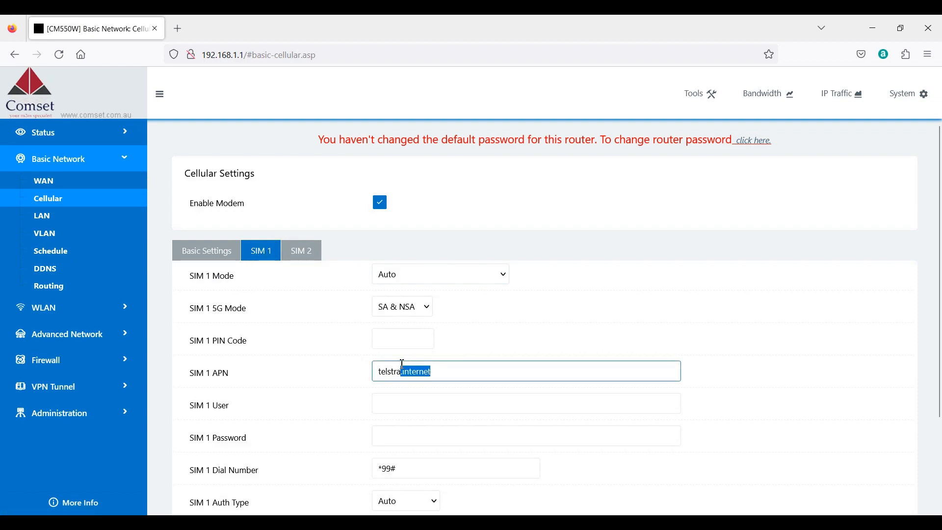
{"action": "type", "text": "extranet"}
{"action": "left_click", "coordinate": [498, 343]}
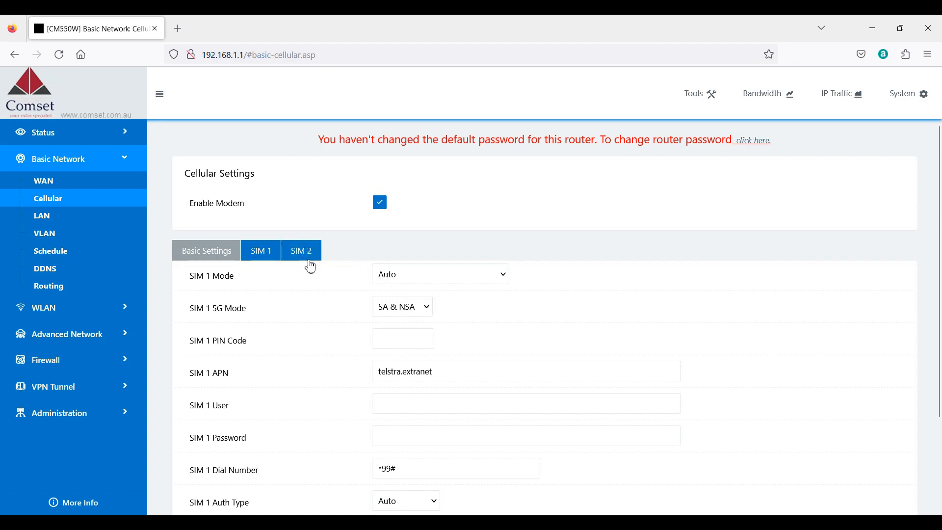
Save the cellular settings and reboot the router.
{"action": "scroll", "coordinate": [743, 326], "scroll_direction": "down", "scroll_amount": 3}
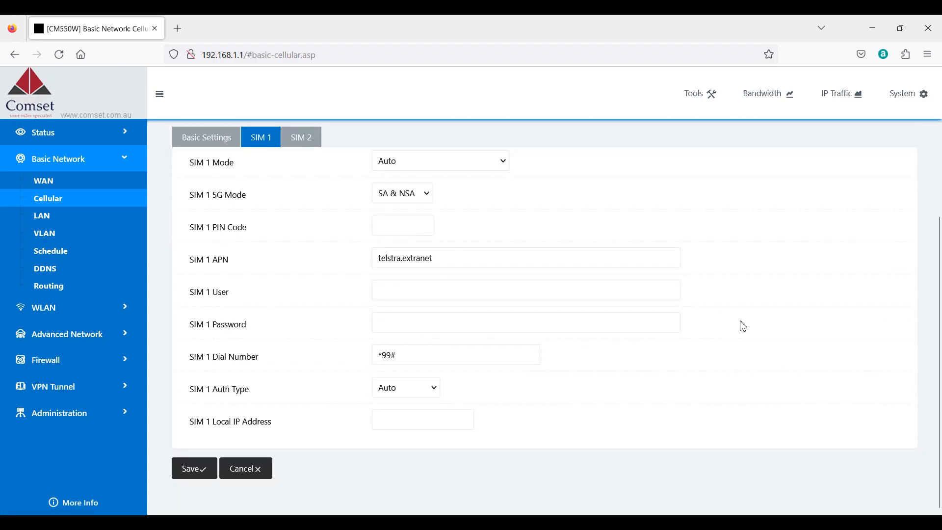
{"action": "left_click", "coordinate": [192, 475]}
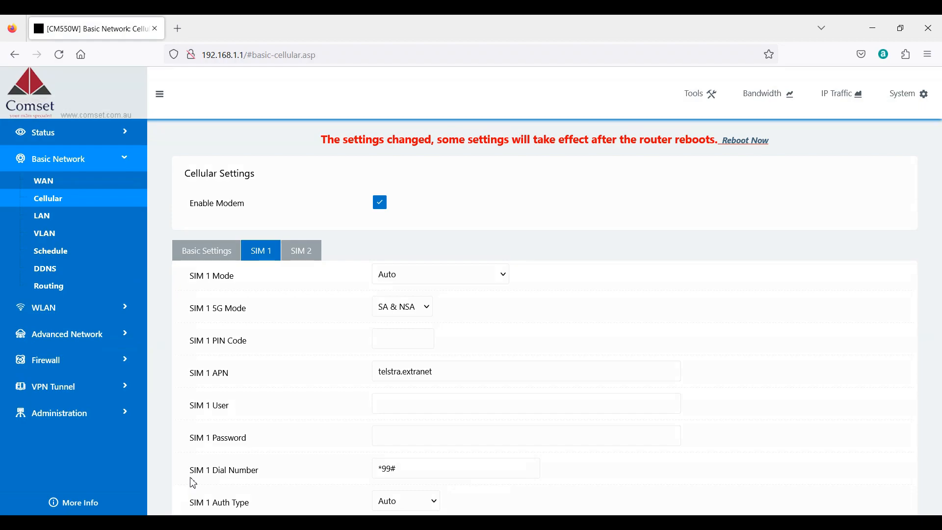
{"action": "left_click", "coordinate": [756, 146]}
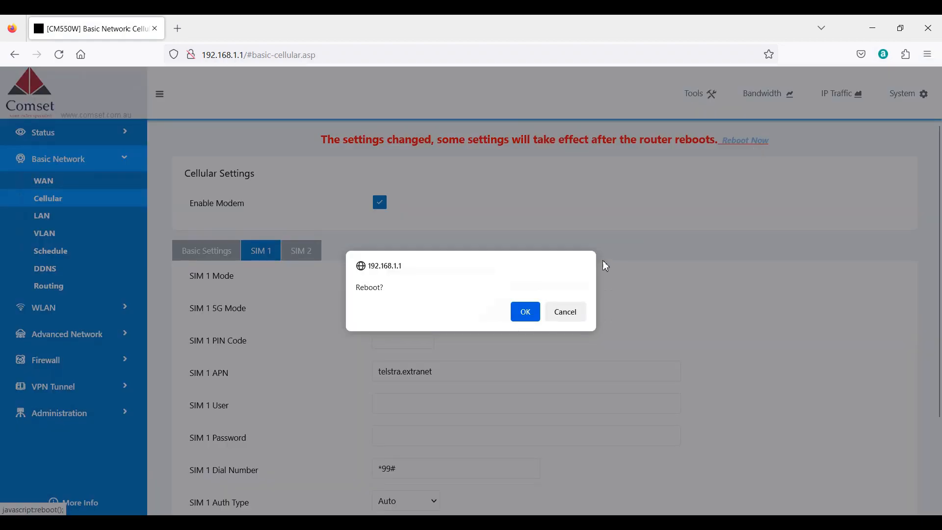
{"action": "left_click", "coordinate": [526, 316]}
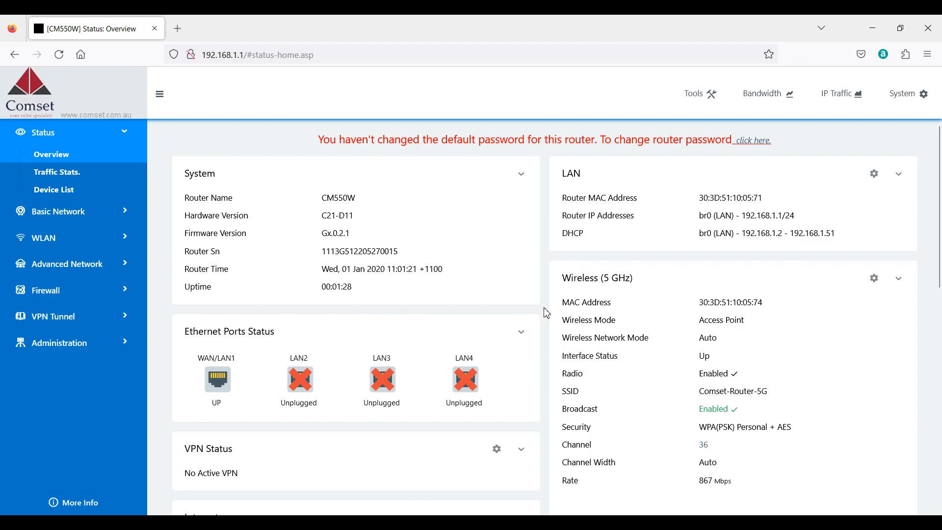
{"action": "scroll", "coordinate": [547, 313], "scroll_direction": "down", "scroll_amount": 10}
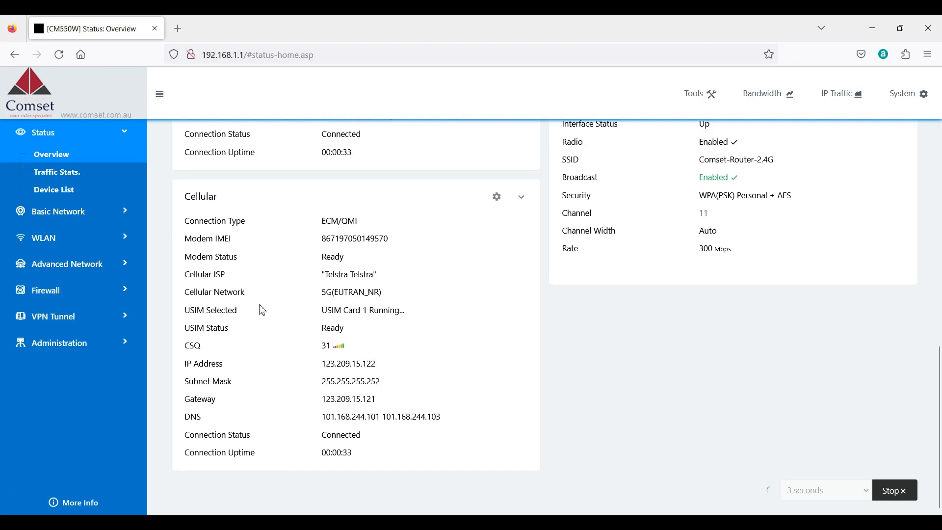
{"action": "left_click", "coordinate": [116, 268]}
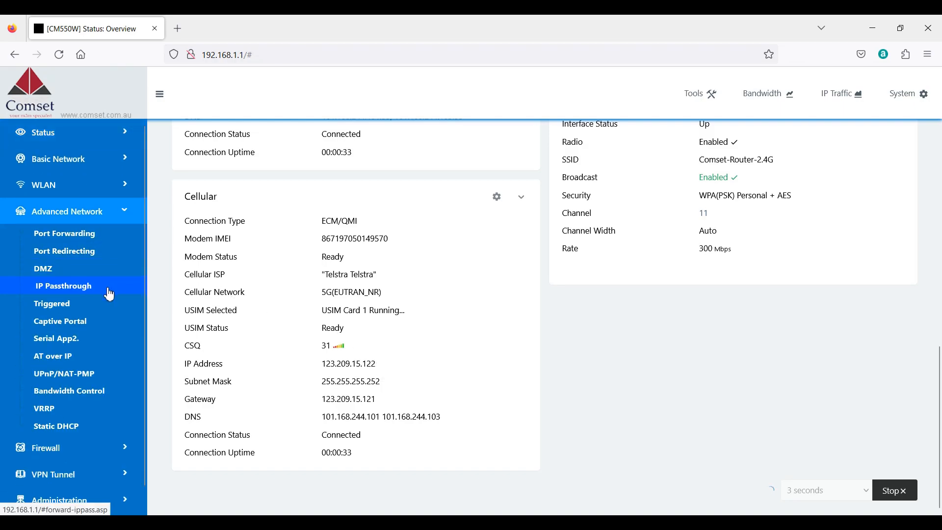
{"action": "left_click", "coordinate": [110, 293]}
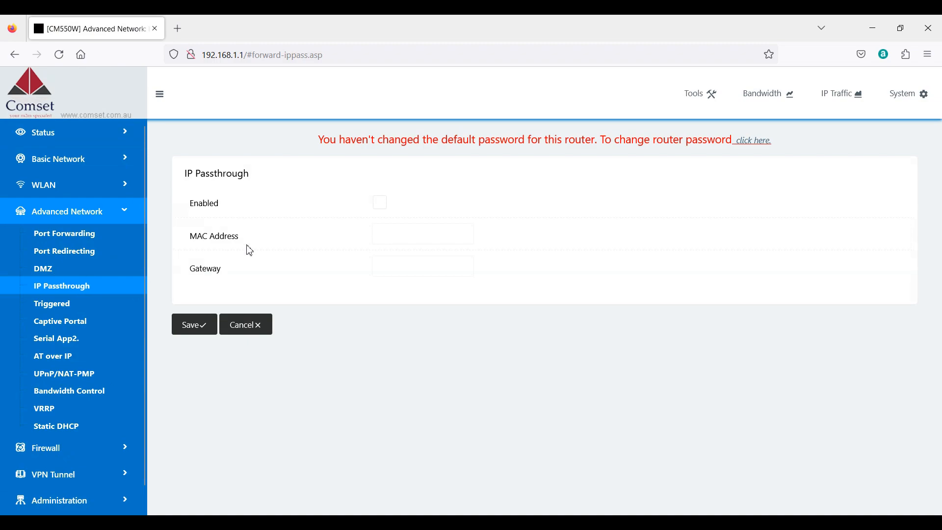
{"action": "left_click", "coordinate": [381, 206]}
{"action": "left_click", "coordinate": [397, 234]}
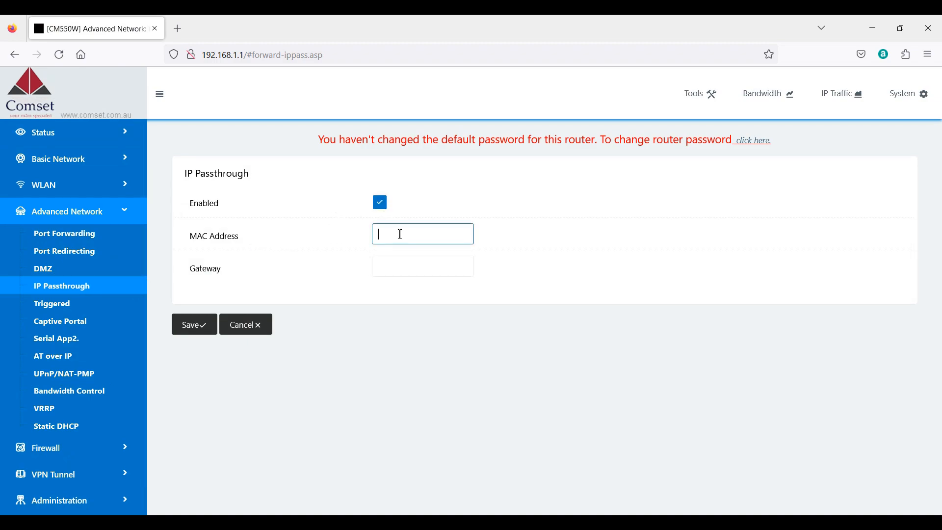
{"action": "type", "text": "C0:18:50:8A:68:D5"}
{"action": "left_click", "coordinate": [524, 246]}
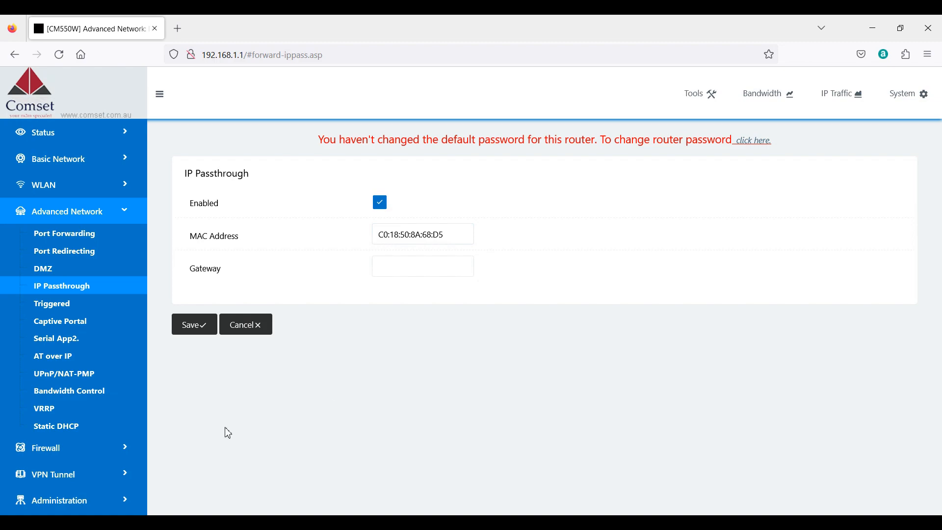
{"action": "left_click", "coordinate": [207, 330]}
Disable the DHCP server on the br0 bridge in the router's LAN settings.
{"action": "left_click", "coordinate": [115, 167]}
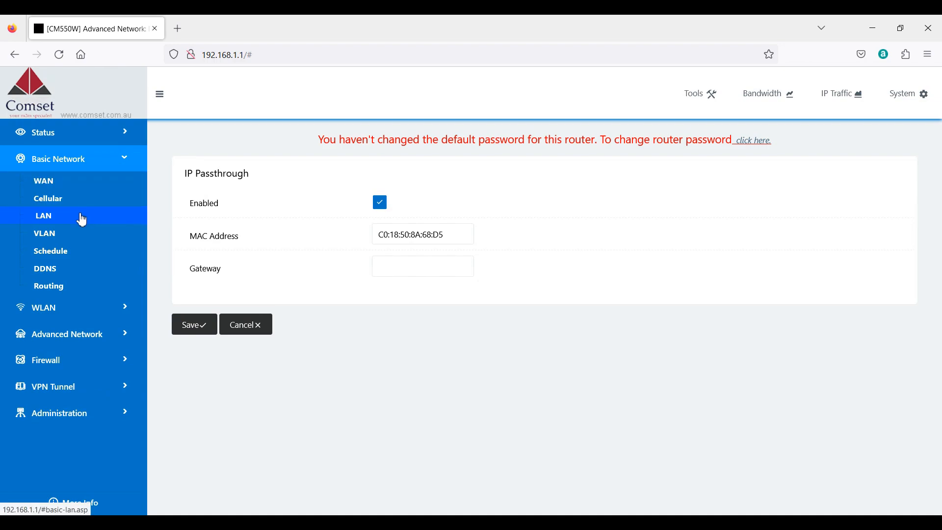
{"action": "left_click", "coordinate": [82, 220]}
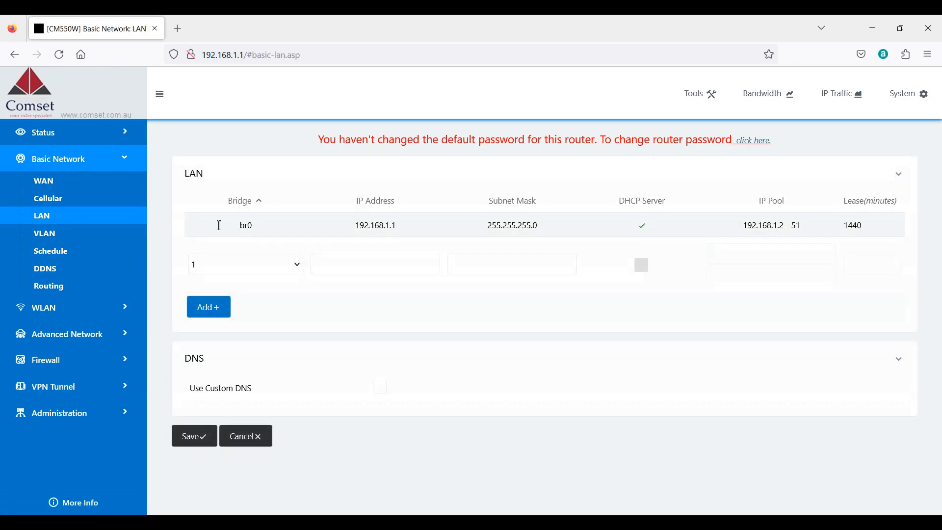
{"action": "left_click", "coordinate": [219, 230]}
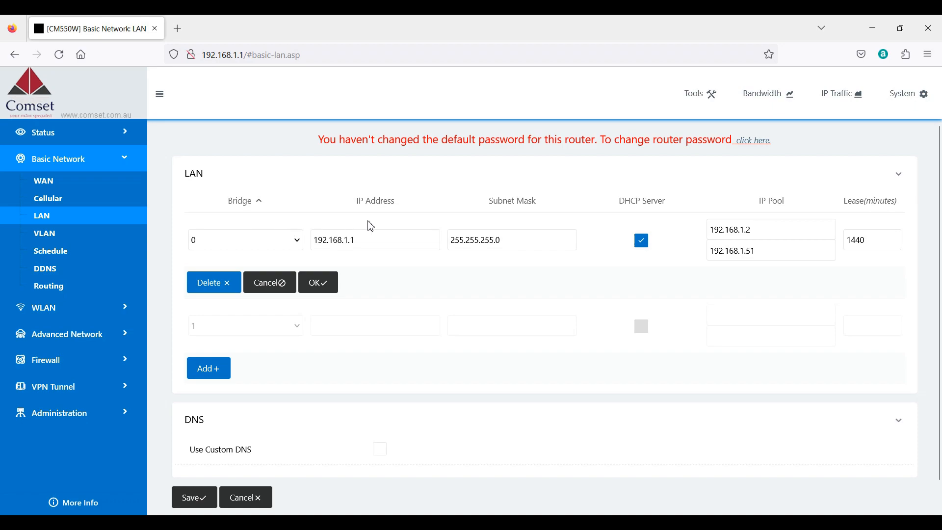
{"action": "left_click", "coordinate": [645, 251]}
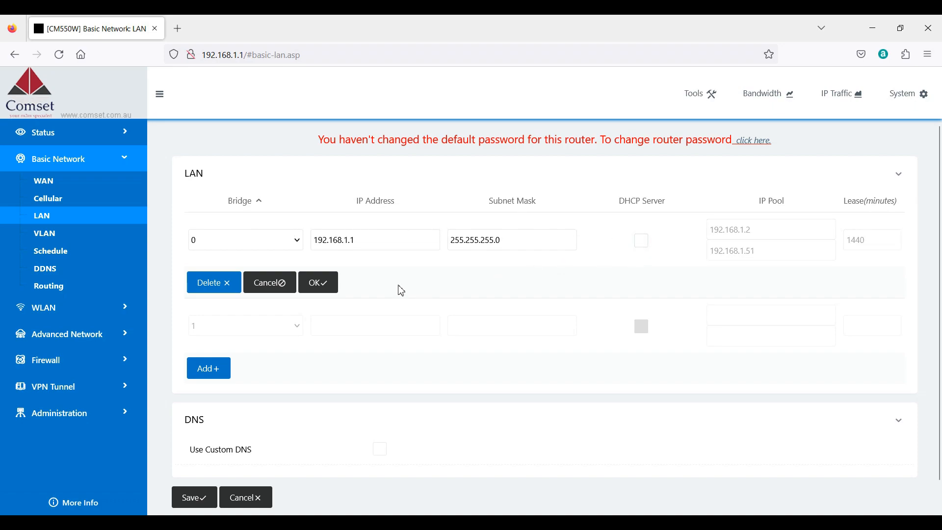
{"action": "left_click", "coordinate": [330, 287]}
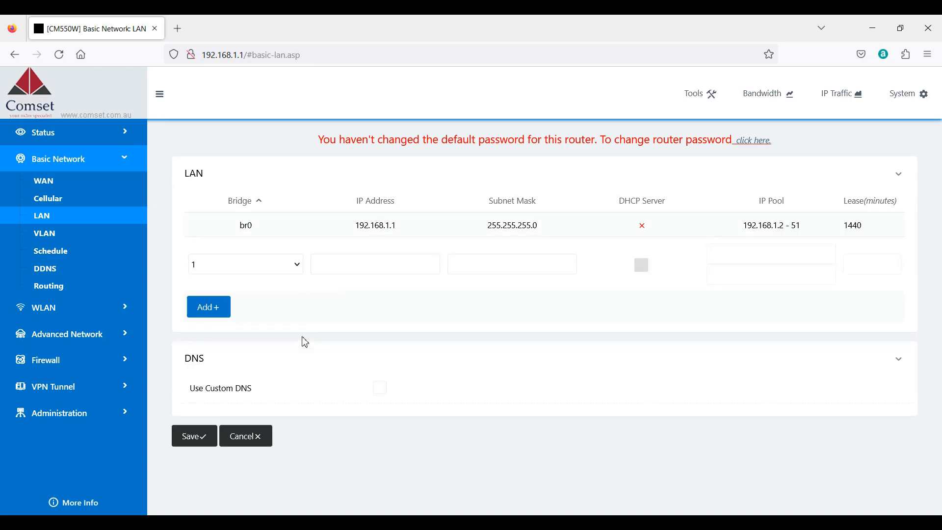
Save the LAN settings and reboot the router to apply them.
{"action": "left_click", "coordinate": [206, 437]}
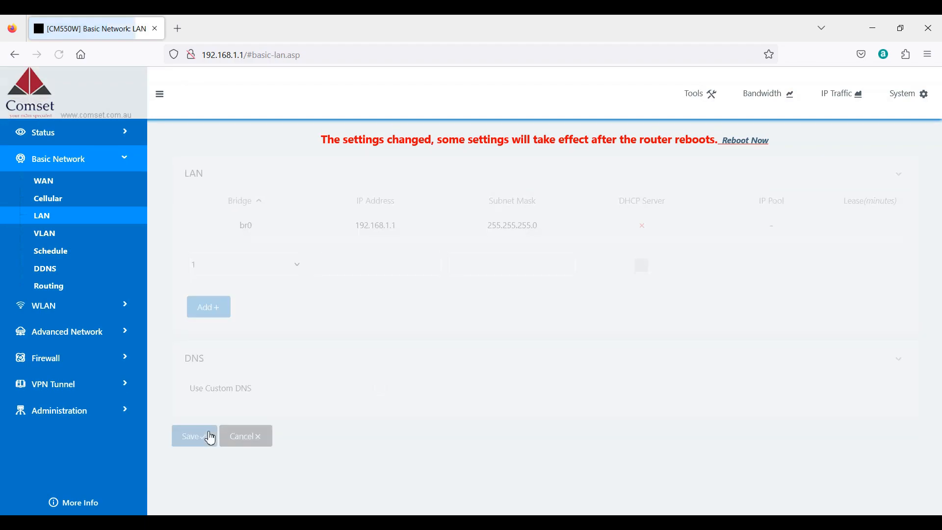
{"action": "left_click", "coordinate": [769, 143]}
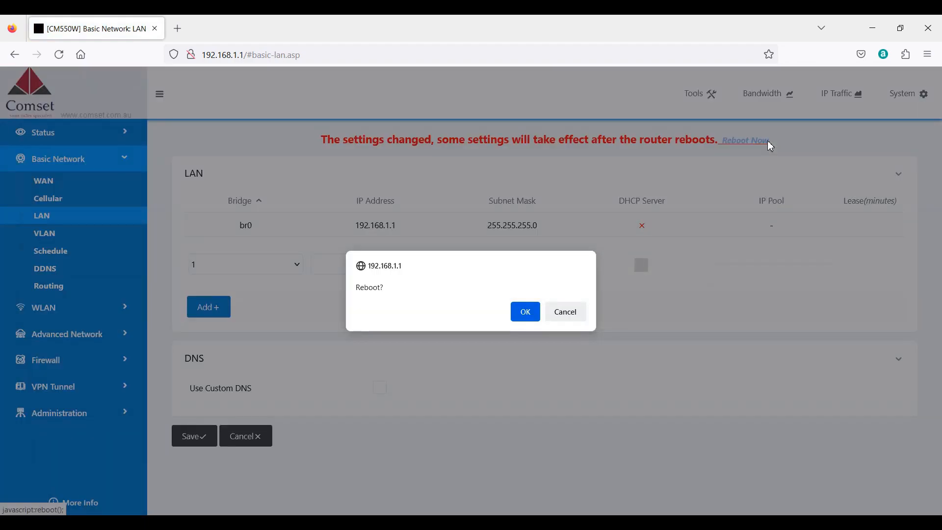
{"action": "left_click", "coordinate": [524, 318]}
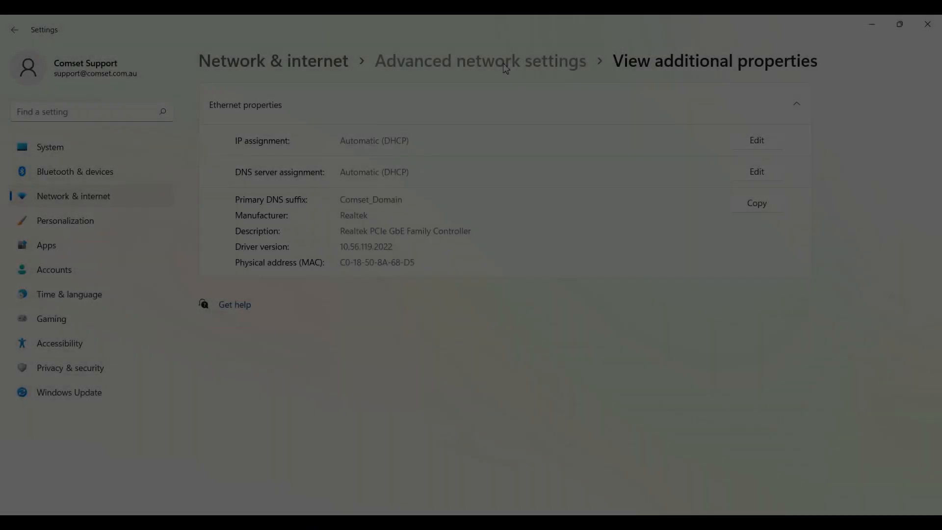
Switch to the advanced network settings in Windows Settings and restart the Ethernet adapter by disabling and re-enabling it.
{"action": "left_click", "coordinate": [506, 70]}
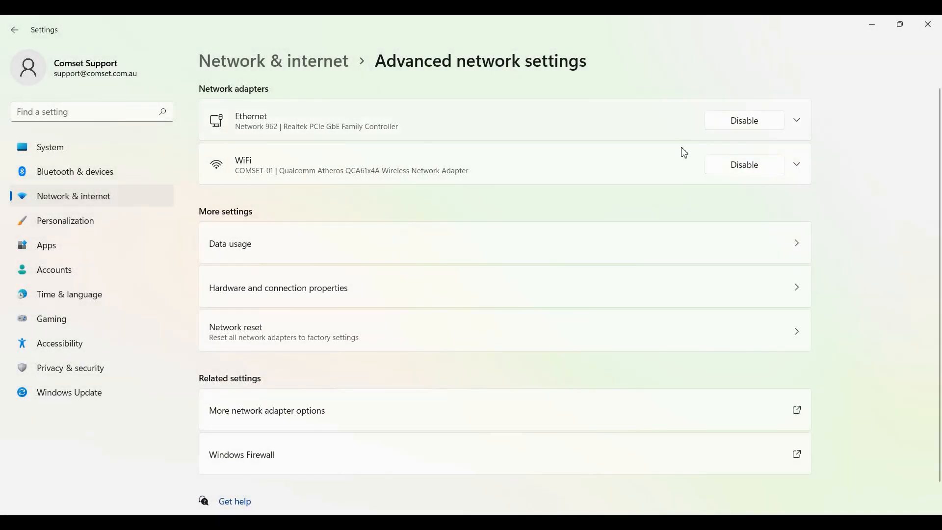
{"action": "left_click", "coordinate": [767, 126]}
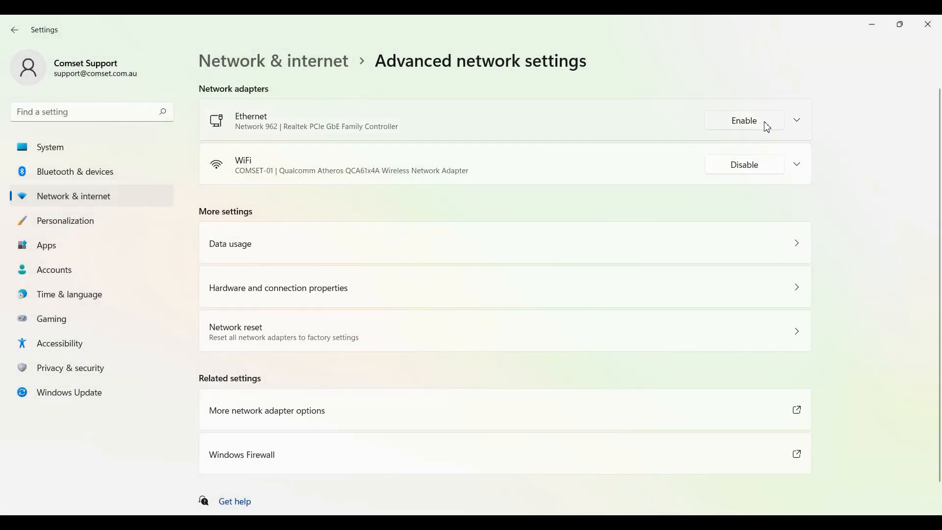
{"action": "left_click", "coordinate": [768, 126]}
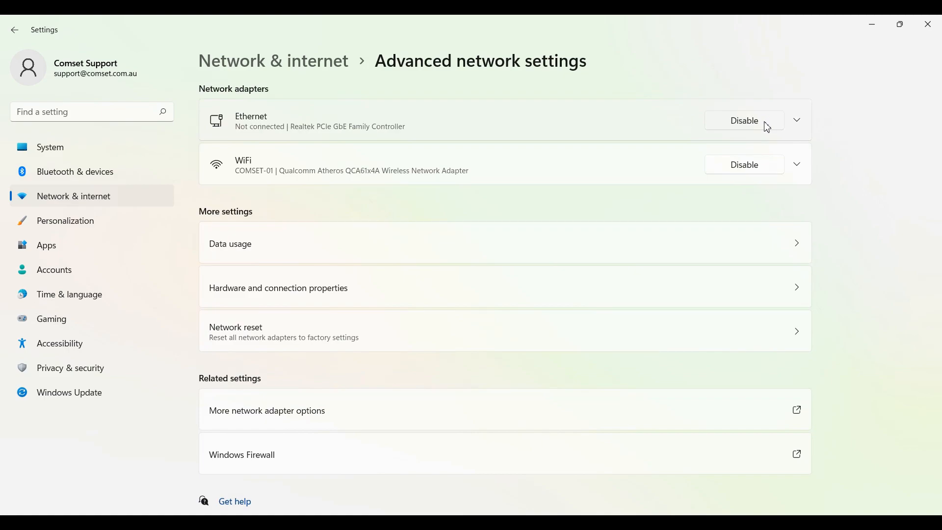
Open the Ethernet adapter's additional properties and check the IPv4 address assigned to it.
{"action": "left_click", "coordinate": [625, 125]}
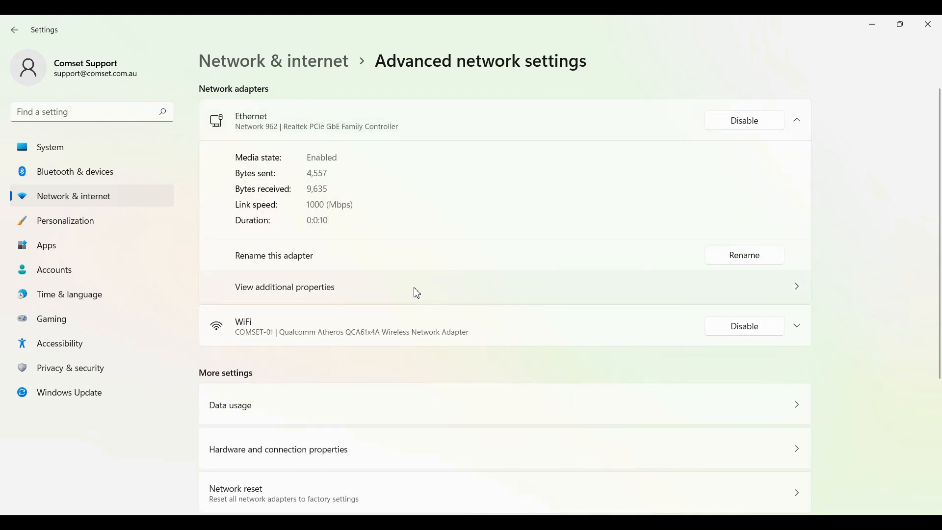
{"action": "left_click", "coordinate": [449, 297]}
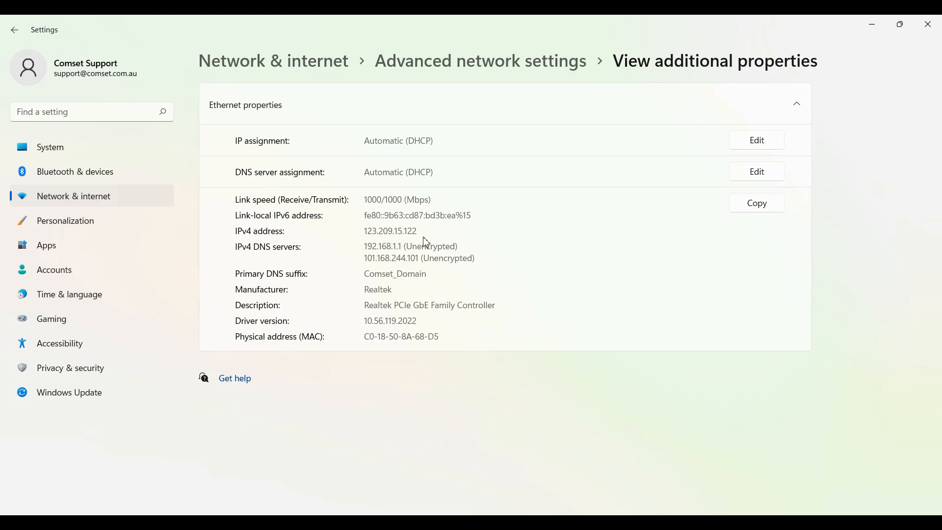
{"action": "left_click_drag", "start_coordinate": [413, 230], "coordinate": [365, 234]}
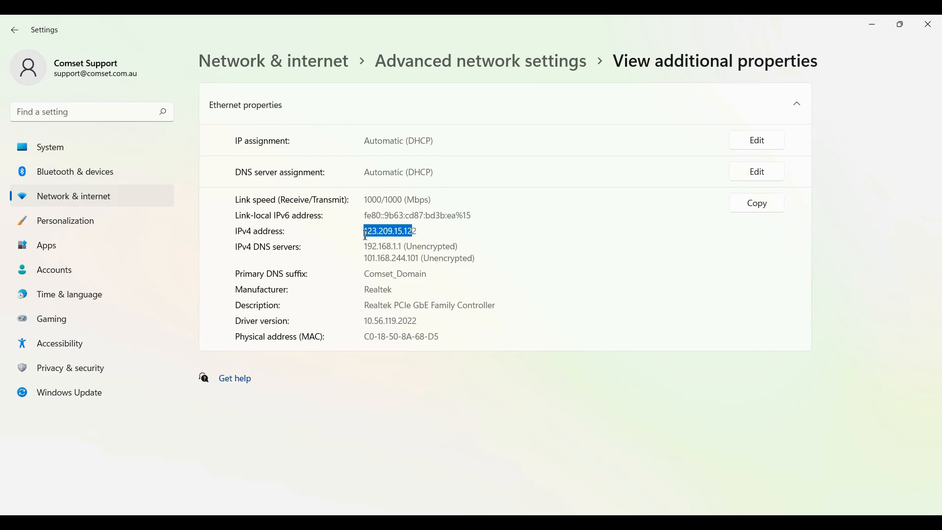
{"action": "left_click", "coordinate": [425, 233]}
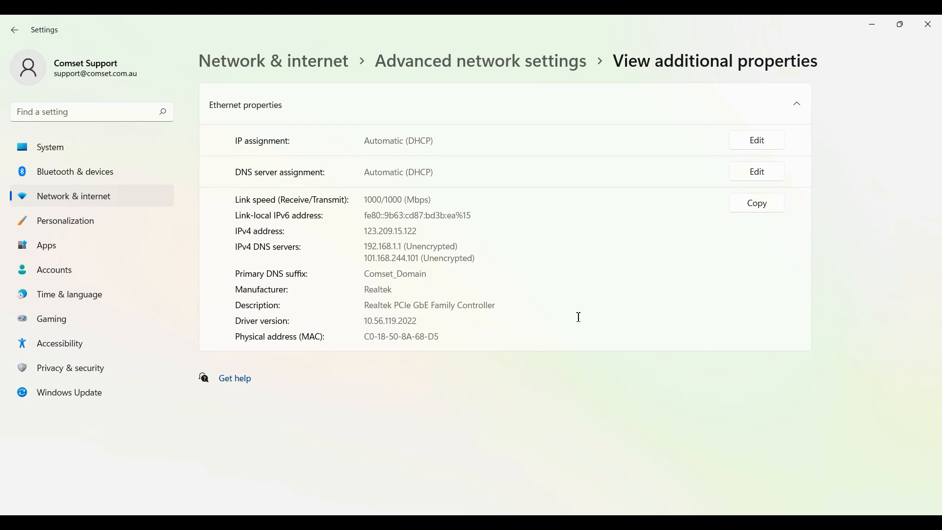
Switch to Command Prompt and test the internet connection by running ping google.com.
{"action": "left_click", "coordinate": [631, 527]}
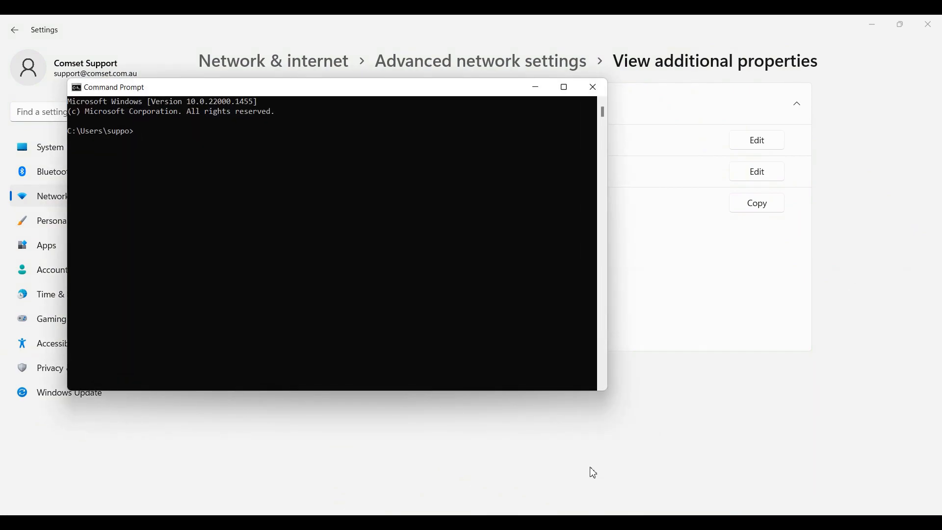
{"action": "type", "text": "ping google.com"}
{"action": "key", "text": "Return"}
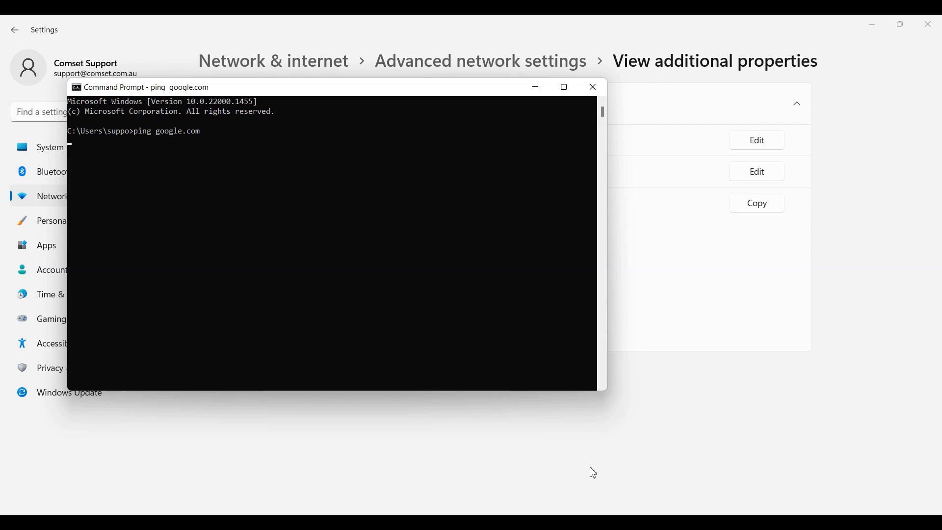